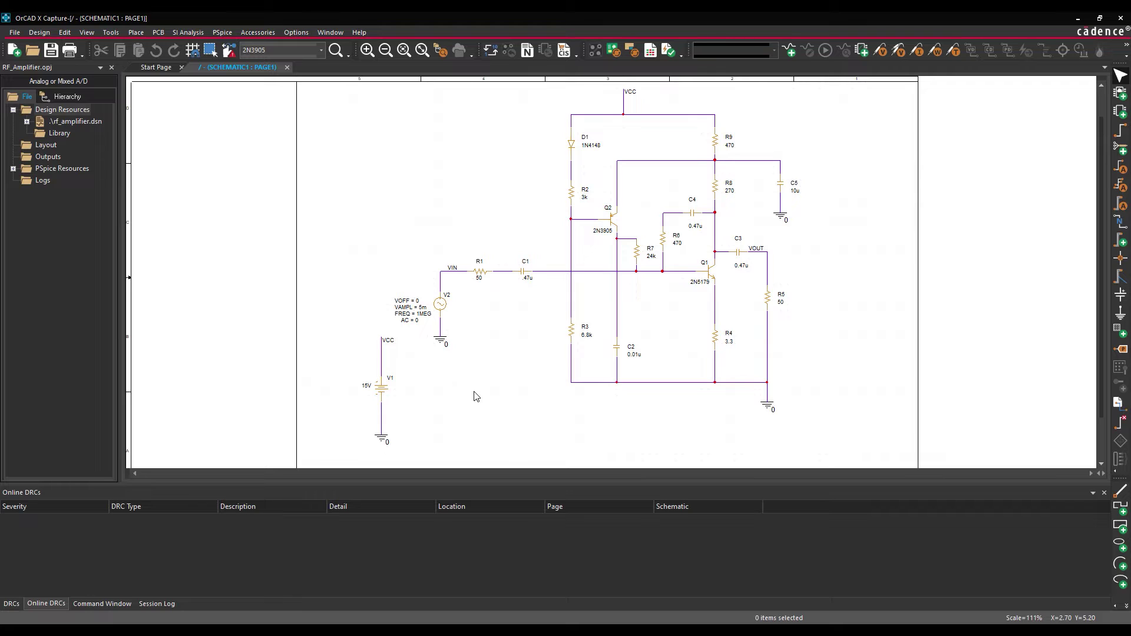
# - Create a new simulation profile named AC_Sweep using the OrCAD PSpice Designer suite
pyautogui.click(222, 32)
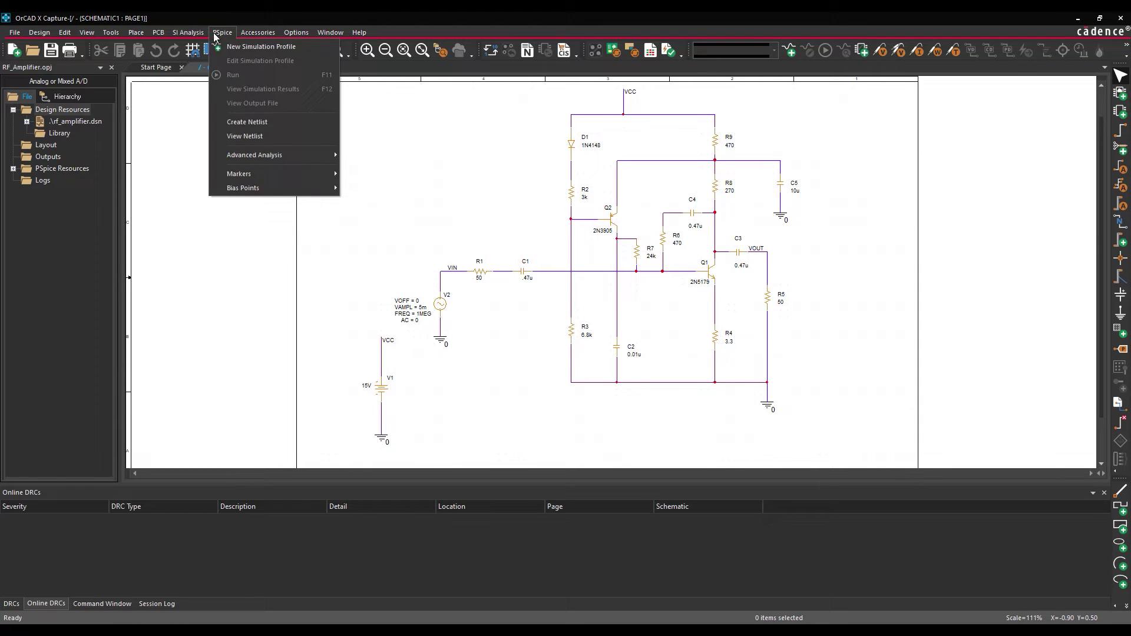
pyautogui.click(224, 48)
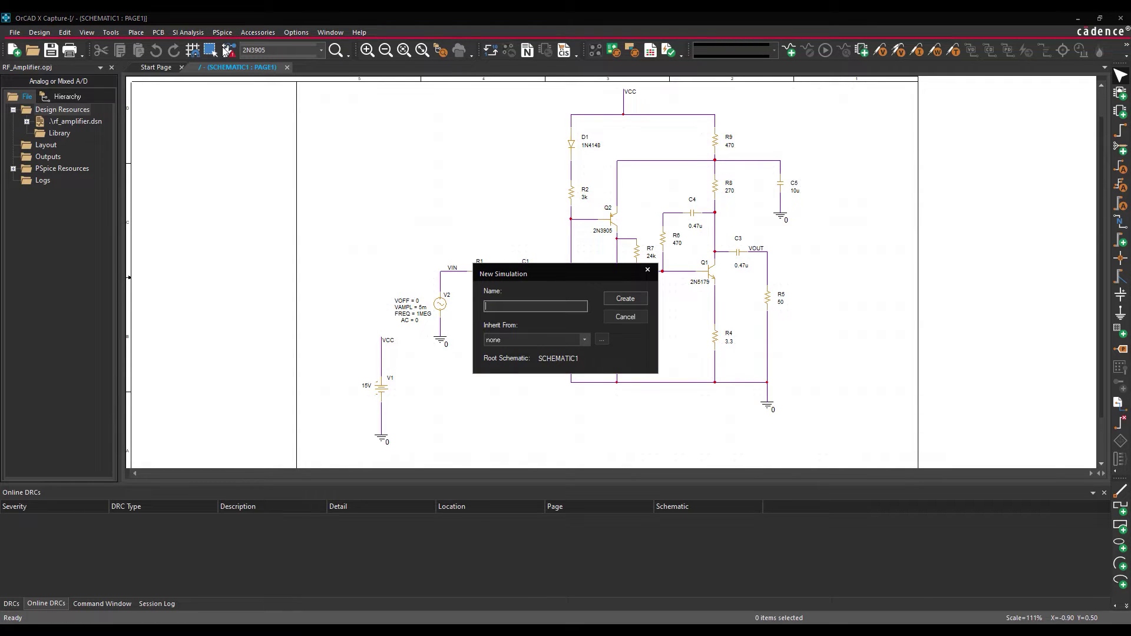
pyautogui.write('AC_Sweep')
pyautogui.click(625, 298)
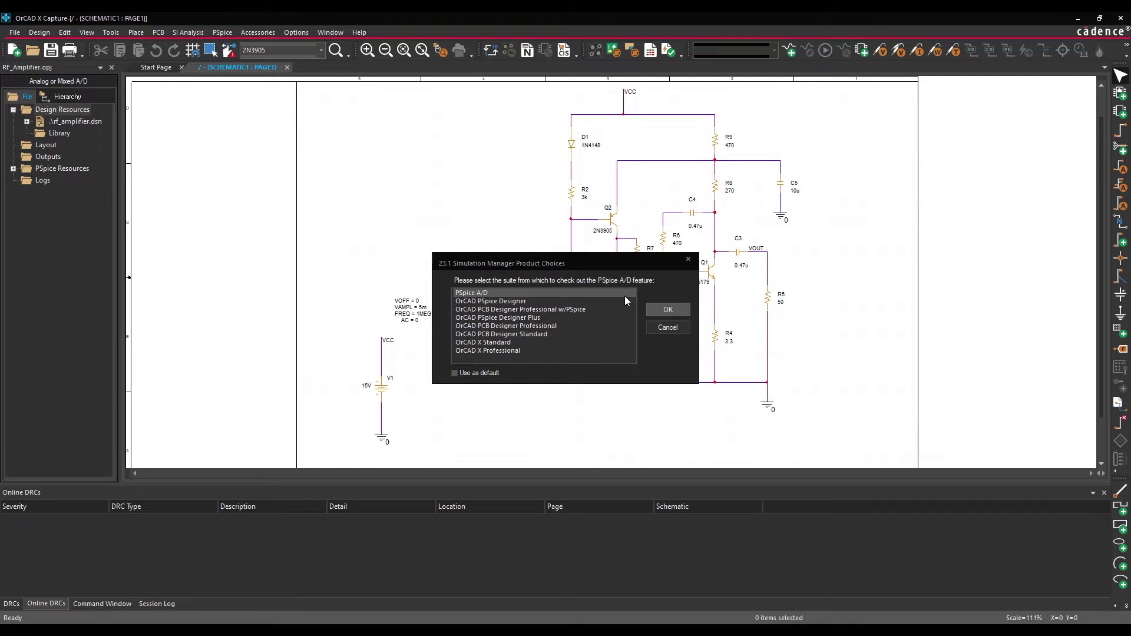
pyautogui.click(587, 299)
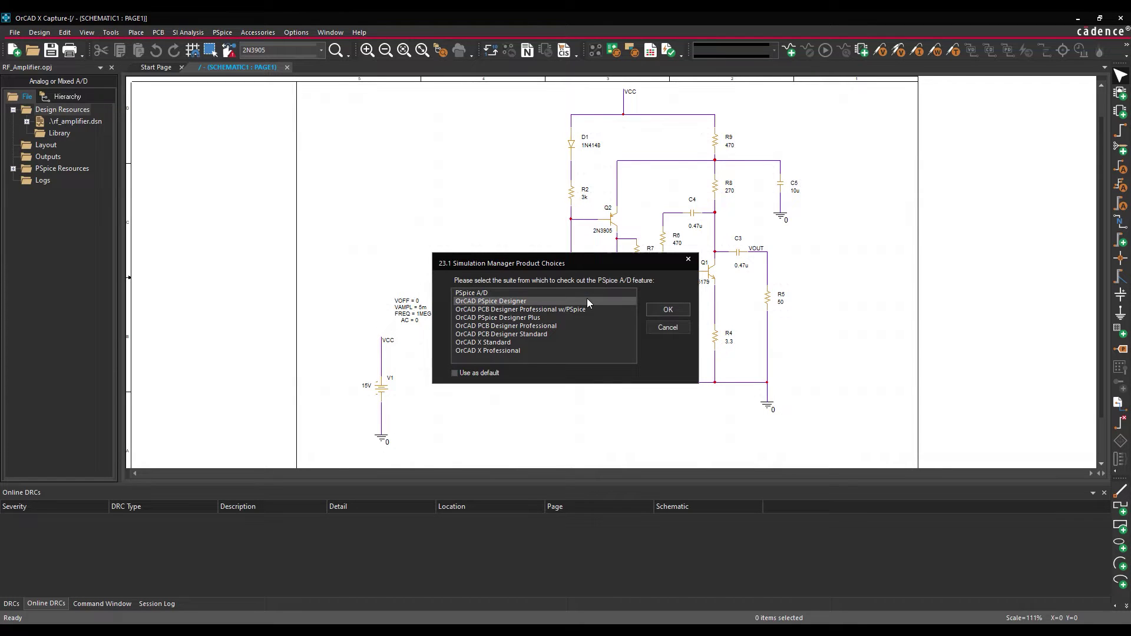
pyautogui.click(649, 308)
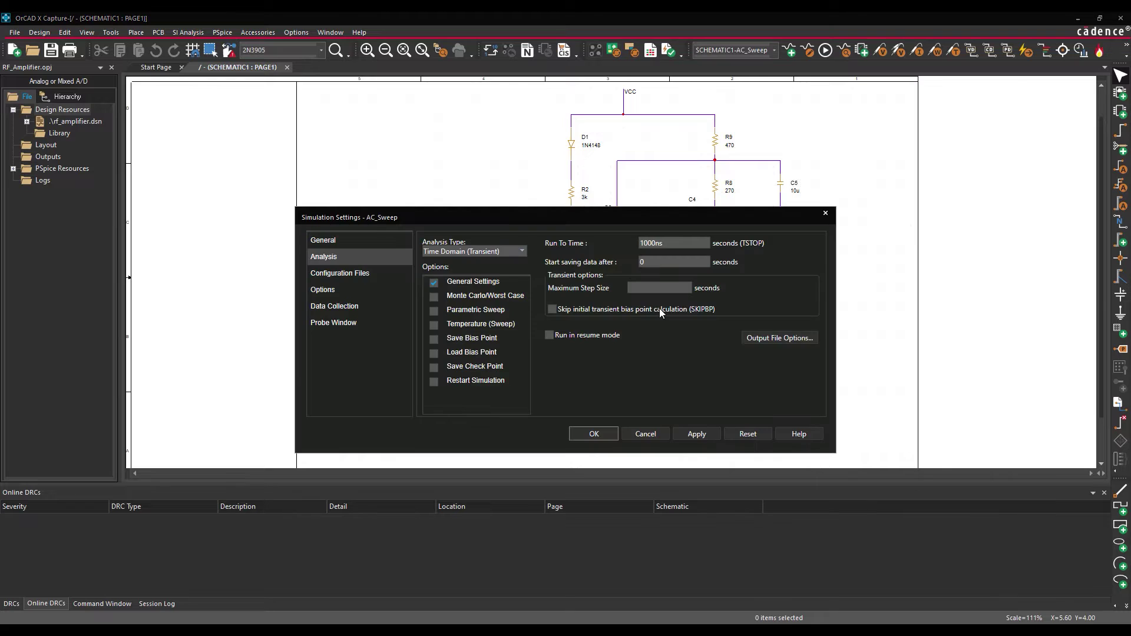
# - Set an AC Sweep/Noise analysis from 1k to 100MEG at 10 points per decade
pyautogui.click(518, 253)
pyautogui.click(492, 289)
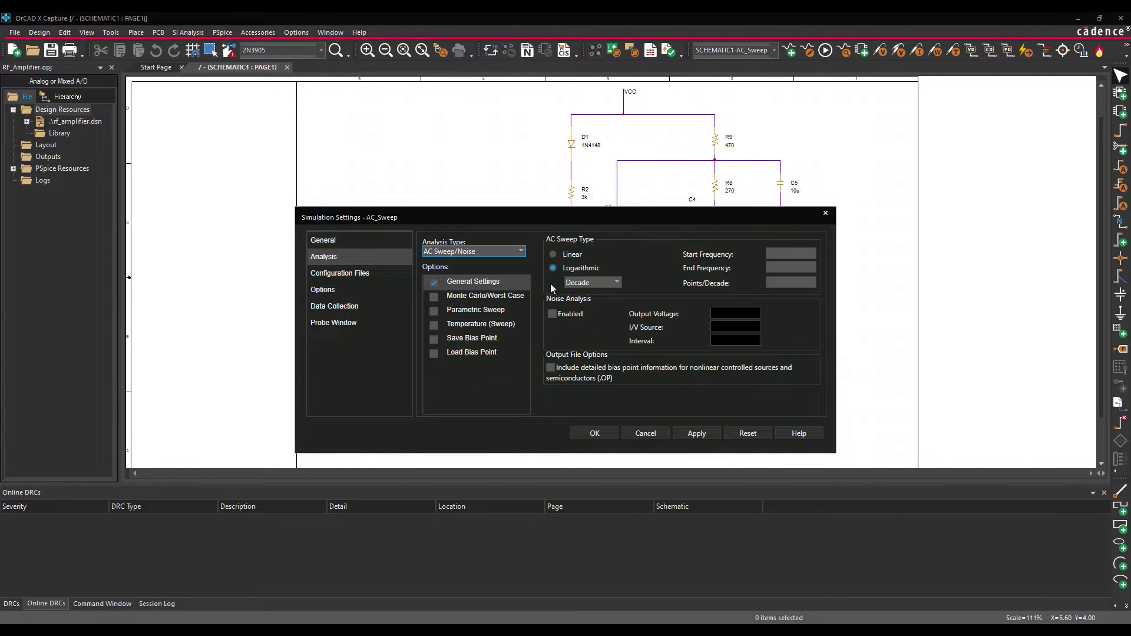
pyautogui.click(780, 251)
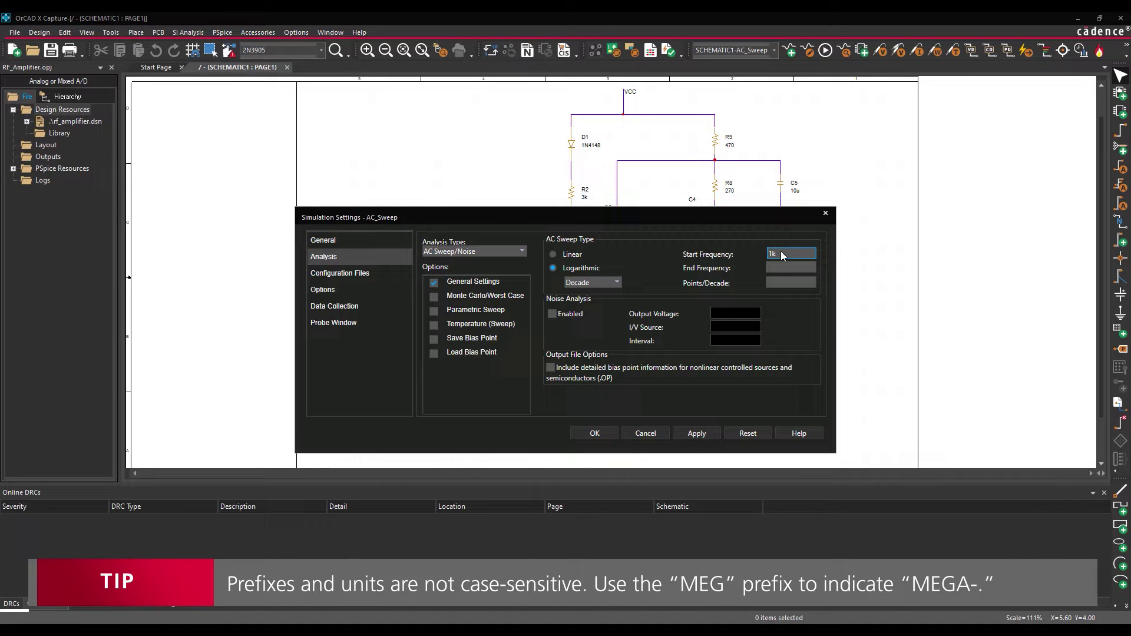
pyautogui.write('1k')
pyautogui.click(775, 268)
pyautogui.write('100MEG')
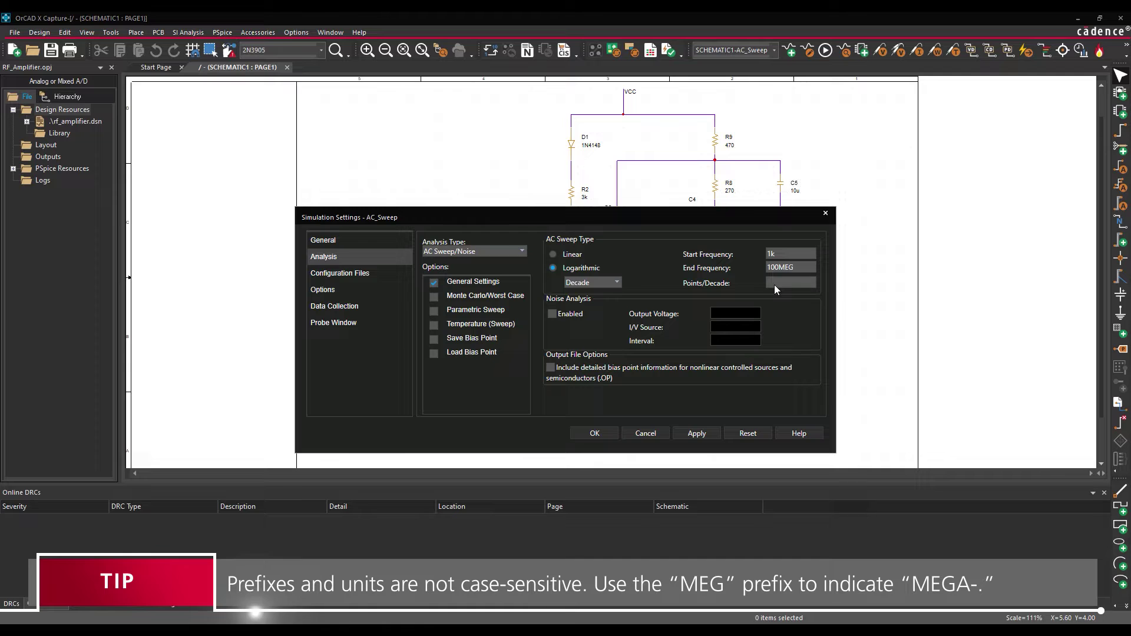
pyautogui.click(774, 285)
pyautogui.write('10')
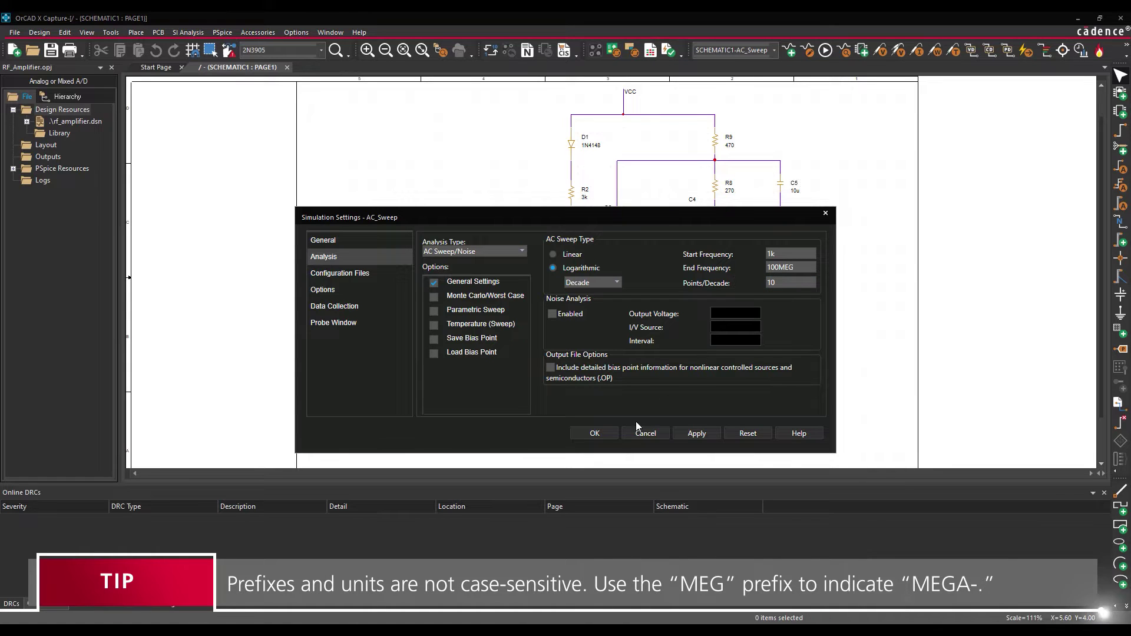
pyautogui.click(595, 436)
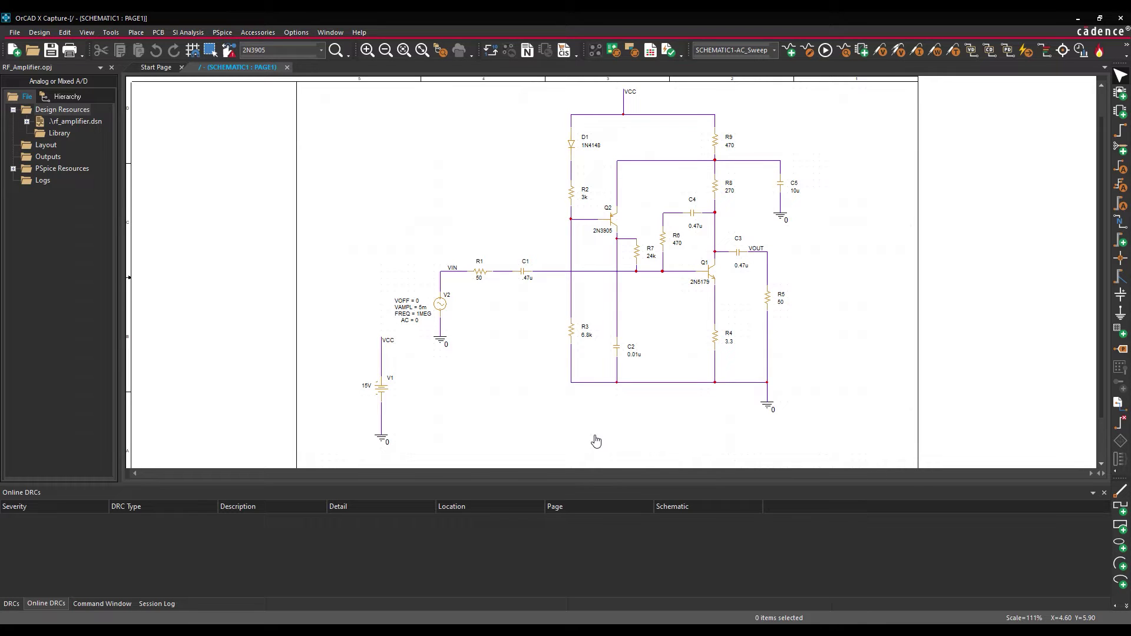
# - Set source V2's AC property to 1
pyautogui.doubleClick(415, 322)
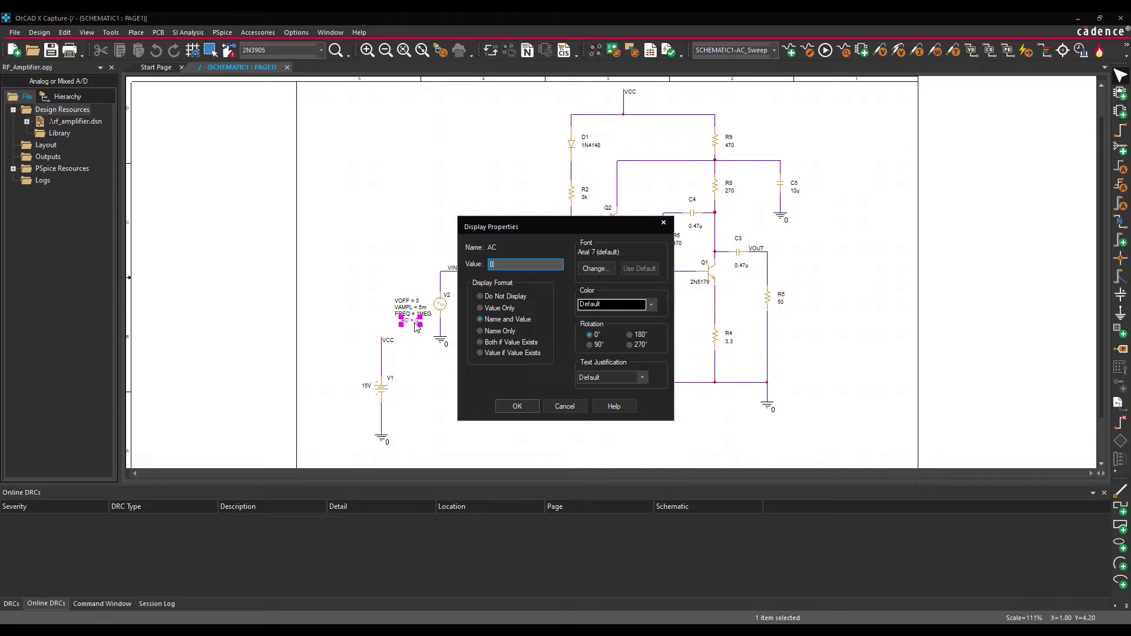
pyautogui.write('1')
pyautogui.click(517, 406)
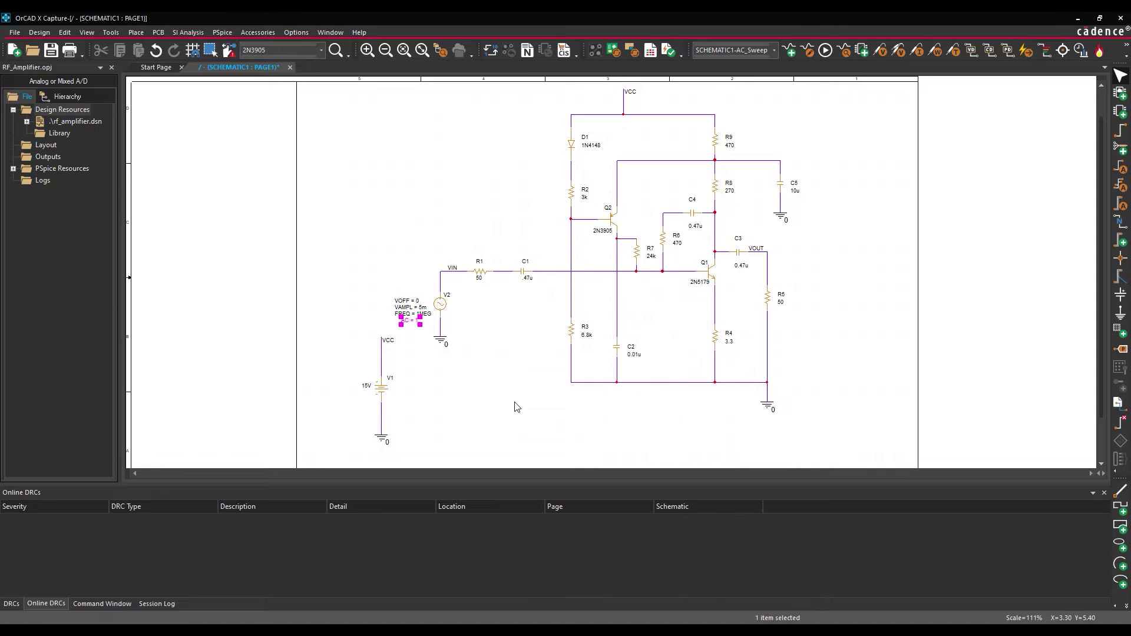
# - Place voltage probe markers on the VIN and VOUT nets
pyautogui.click(879, 54)
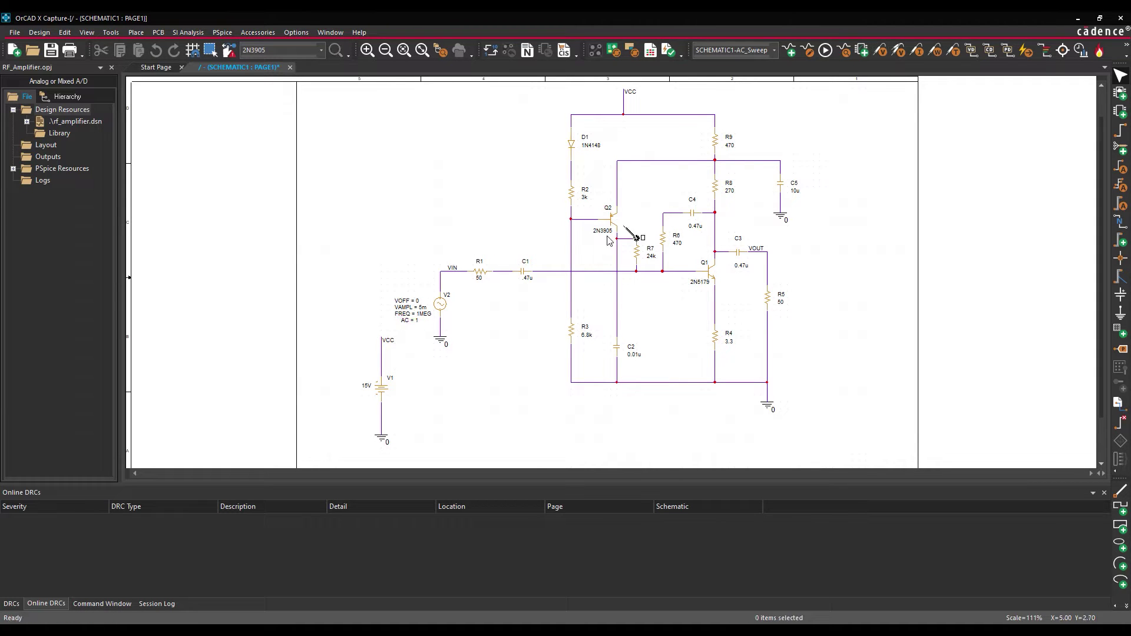
pyautogui.click(443, 273)
pyautogui.click(768, 253)
pyautogui.rightClick(806, 256)
pyautogui.click(817, 263)
# - Run the AC_Sweep simulation, review the V(VIN)/V(VOUT) plot, and close PSpice A/D
pyautogui.click(223, 32)
pyautogui.click(228, 76)
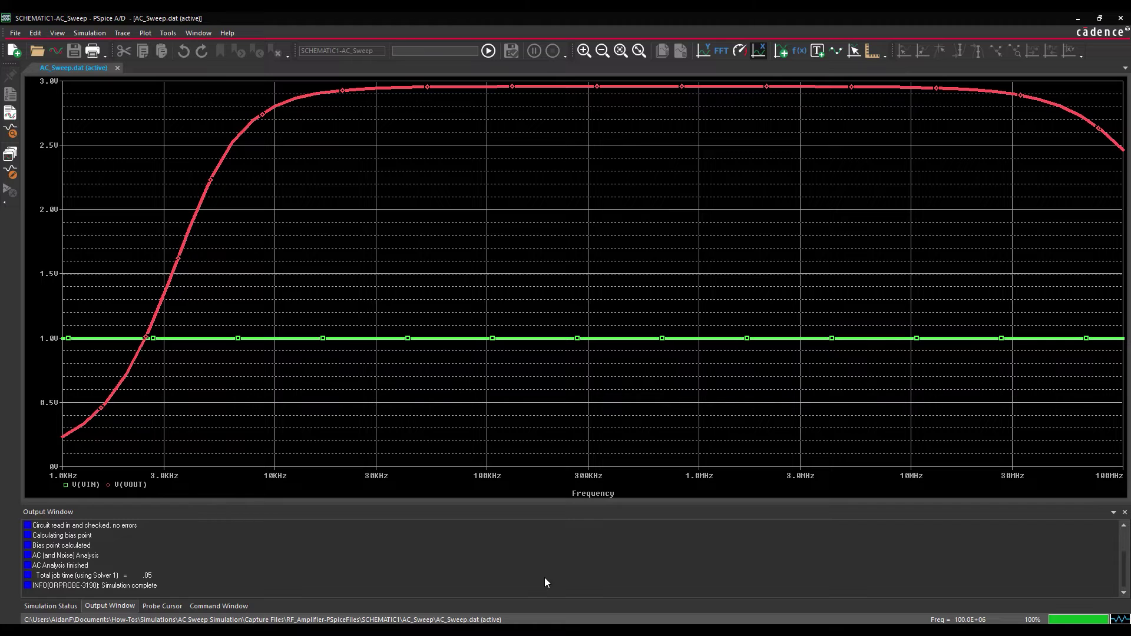
pyautogui.click(1120, 19)
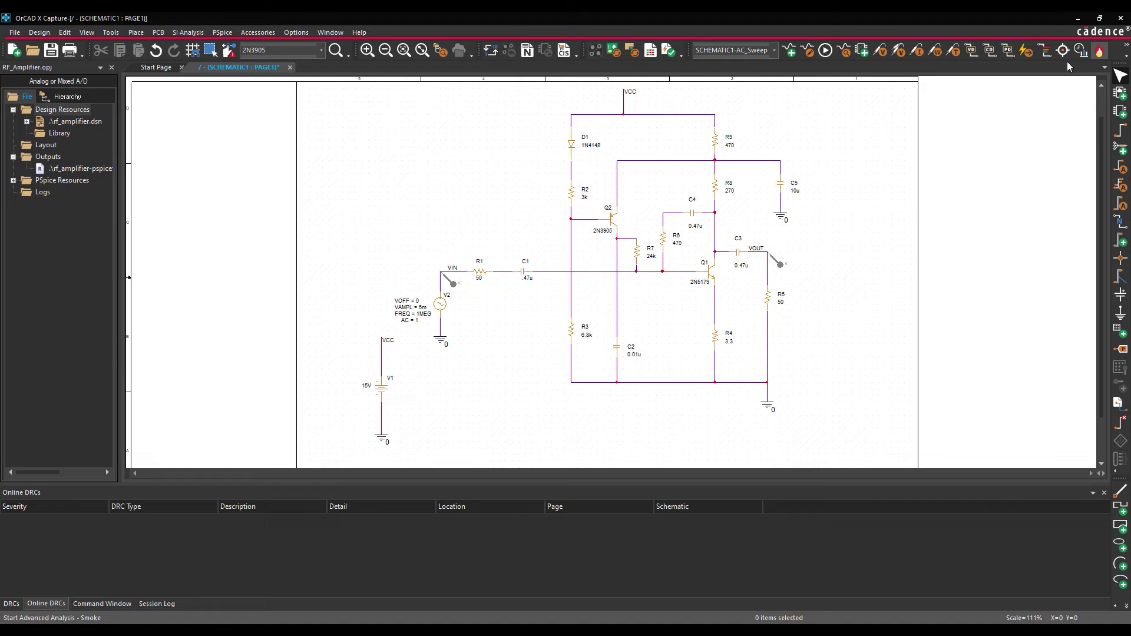
# - Turn on noise analysis in the AC_Sweep profile with output V(VOUT), source V2, interval 1k
pyautogui.click(222, 33)
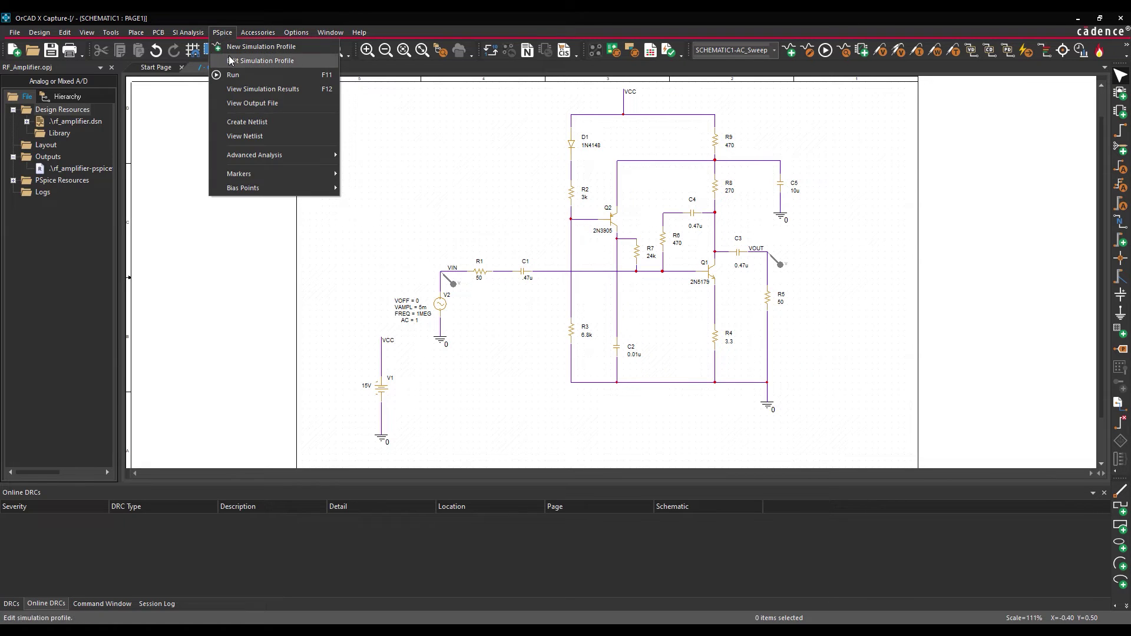
pyautogui.click(236, 61)
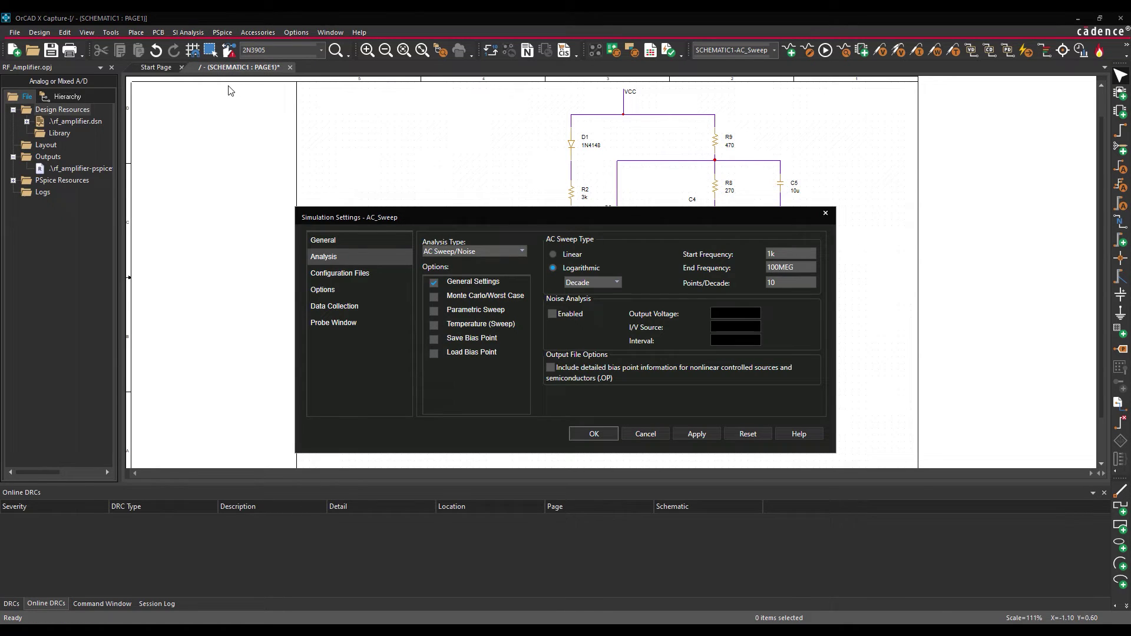
pyautogui.click(552, 315)
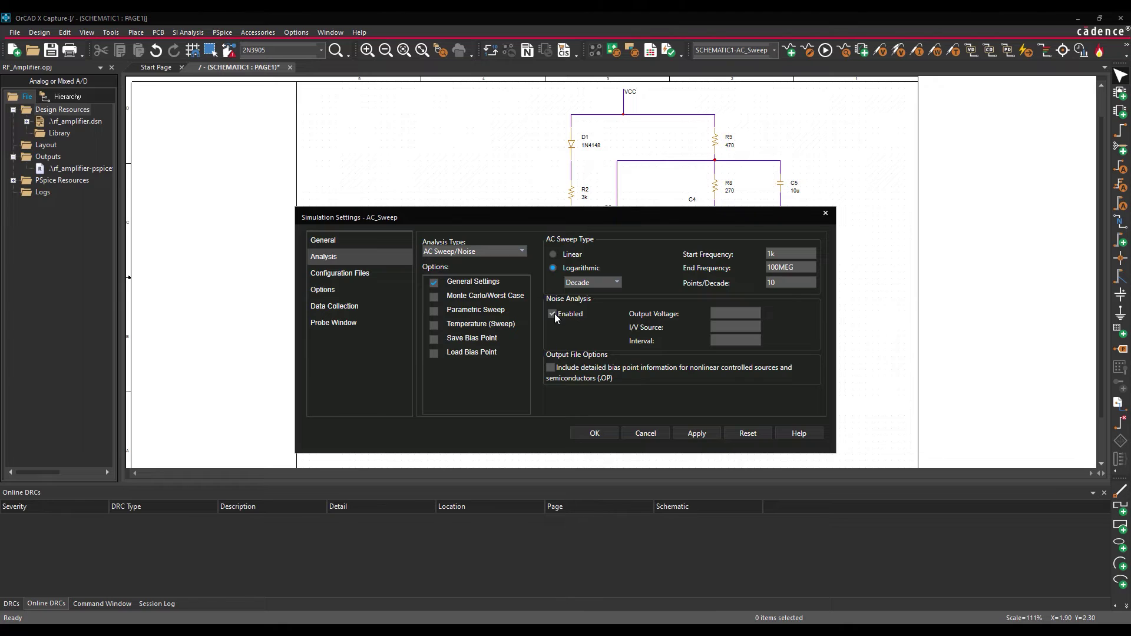
pyautogui.click(719, 313)
pyautogui.write('V(VOUT)')
pyautogui.write('1k')
pyautogui.click(594, 434)
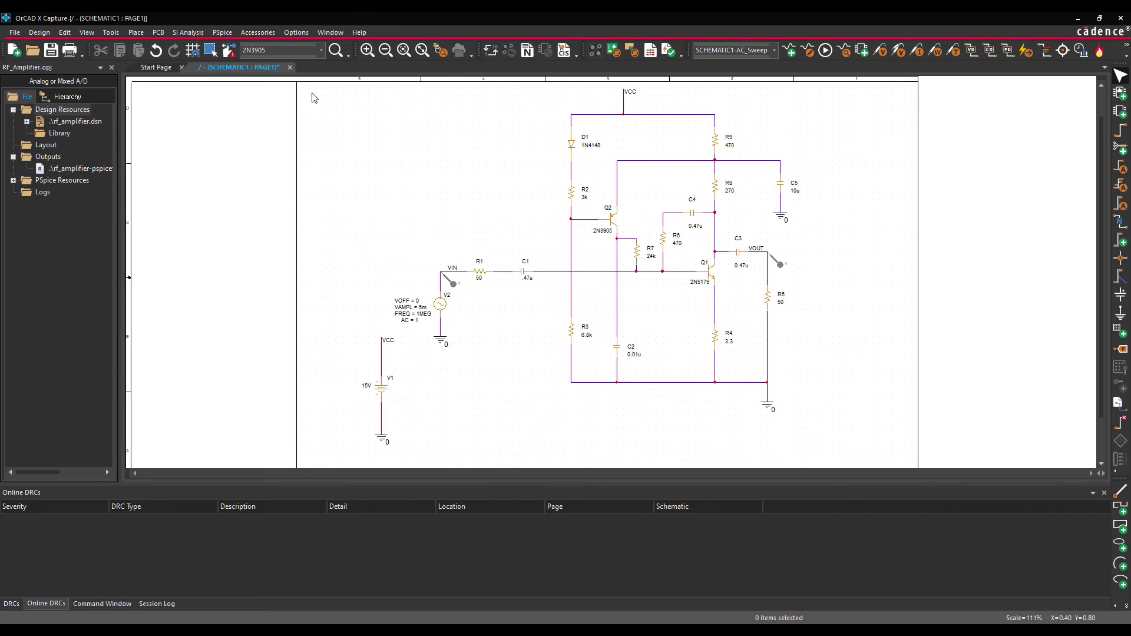
# - Rerun the simulation so PSpice A/D shows the AC and noise results
pyautogui.click(222, 33)
pyautogui.click(224, 78)
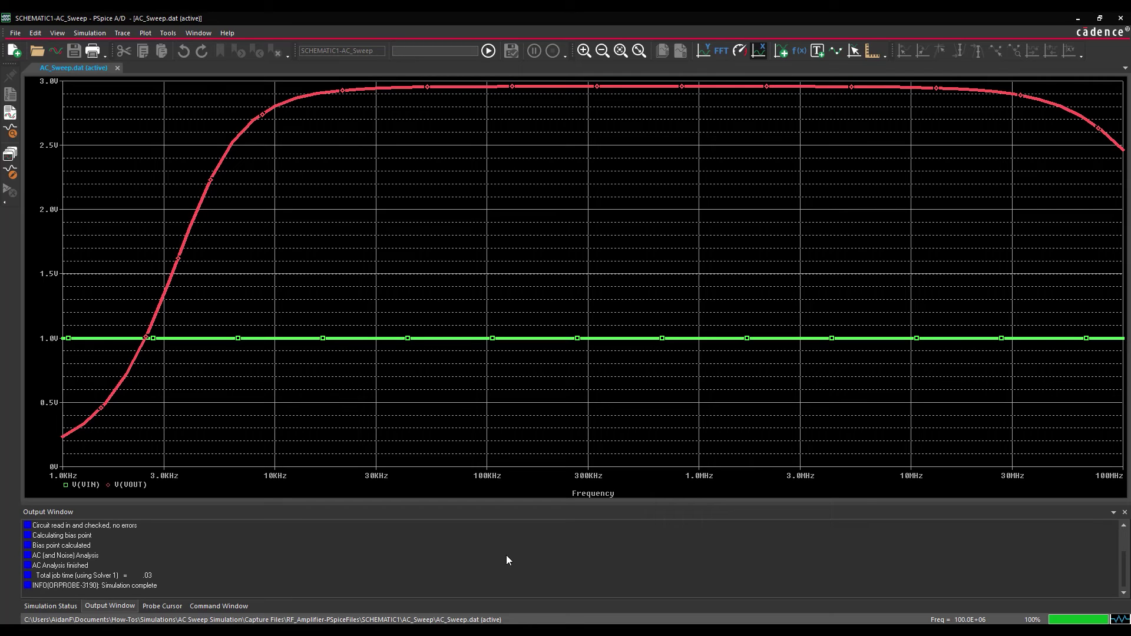
# - Delete the V(VIN) trace and add the V(ONOISE) output noise trace
pyautogui.click(85, 484)
pyautogui.press('Delete')
pyautogui.press('Delete')
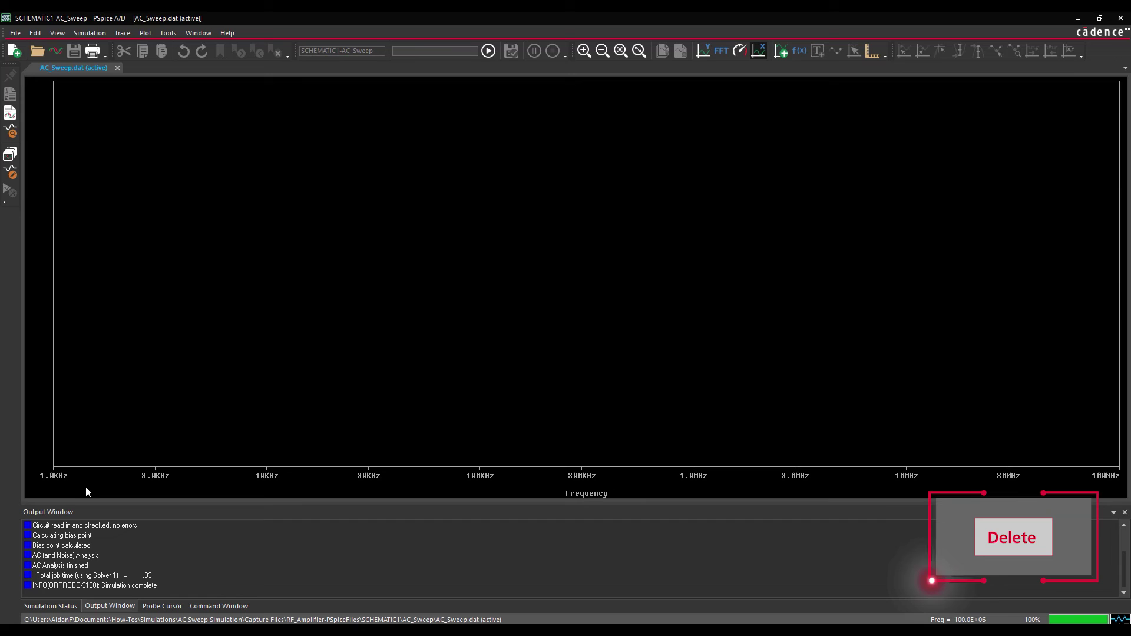
pyautogui.click(122, 33)
pyautogui.click(126, 45)
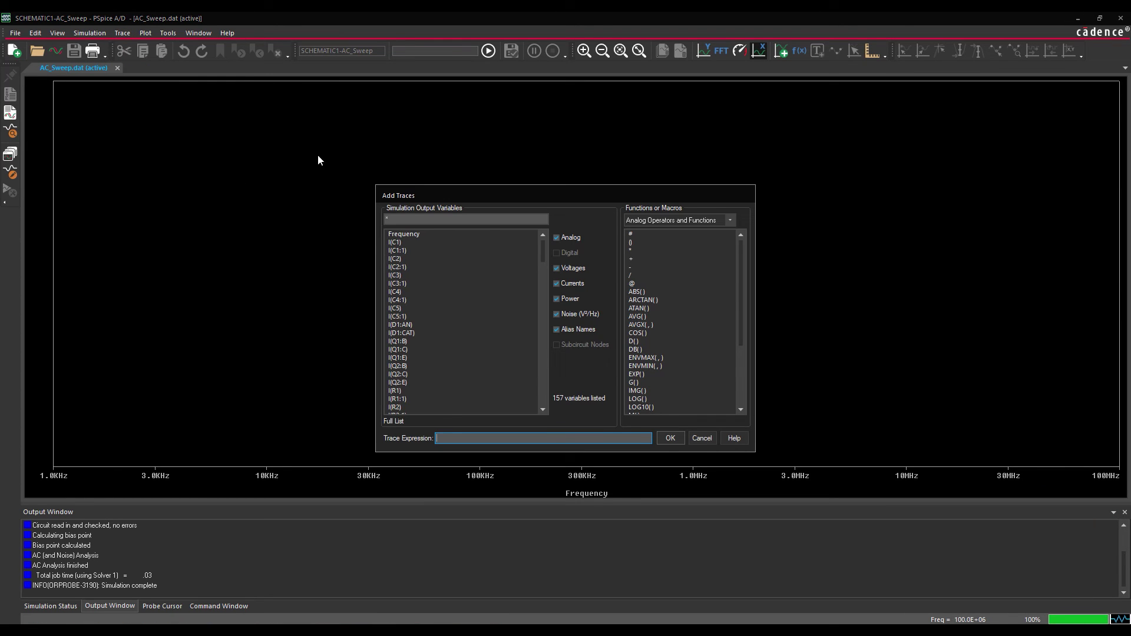
pyautogui.scroll(-20, 412, 363)
pyautogui.click(414, 324)
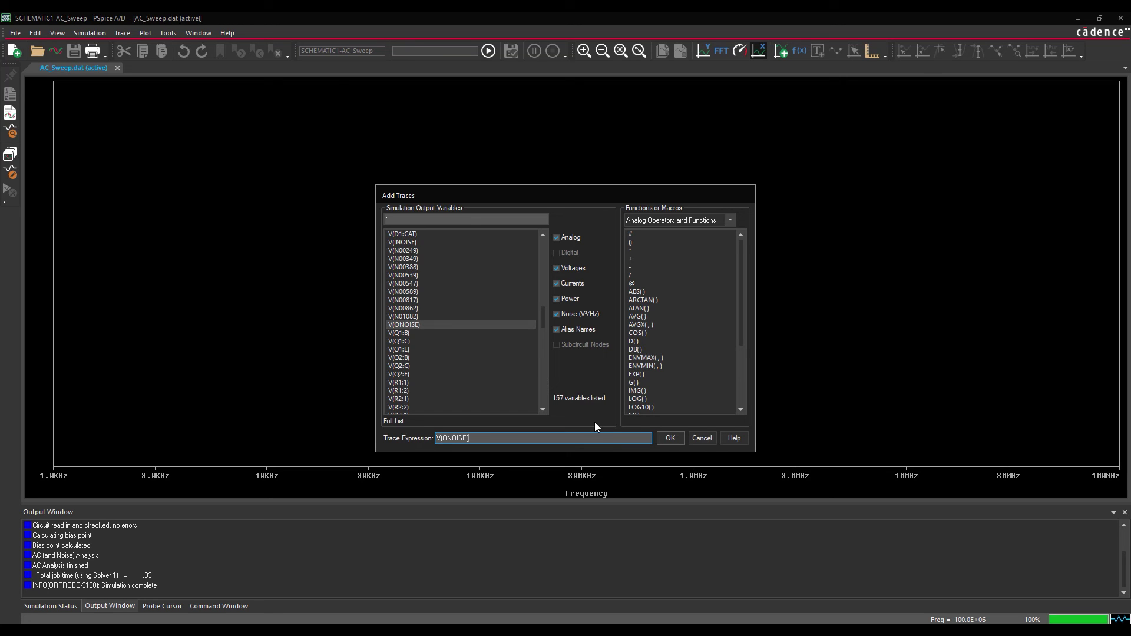
pyautogui.click(680, 443)
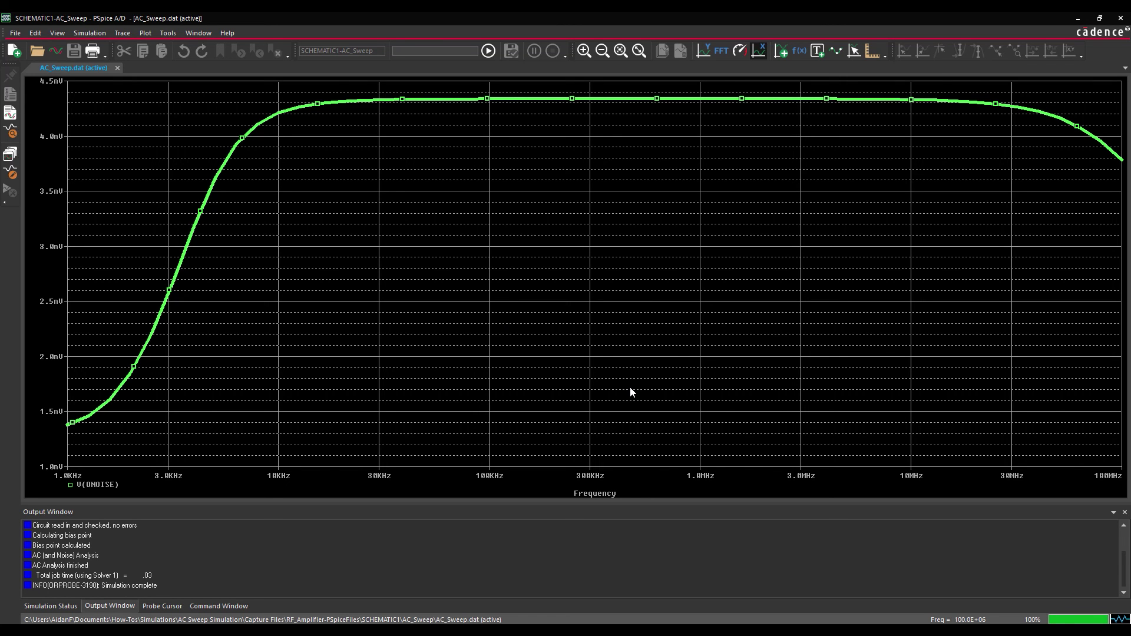